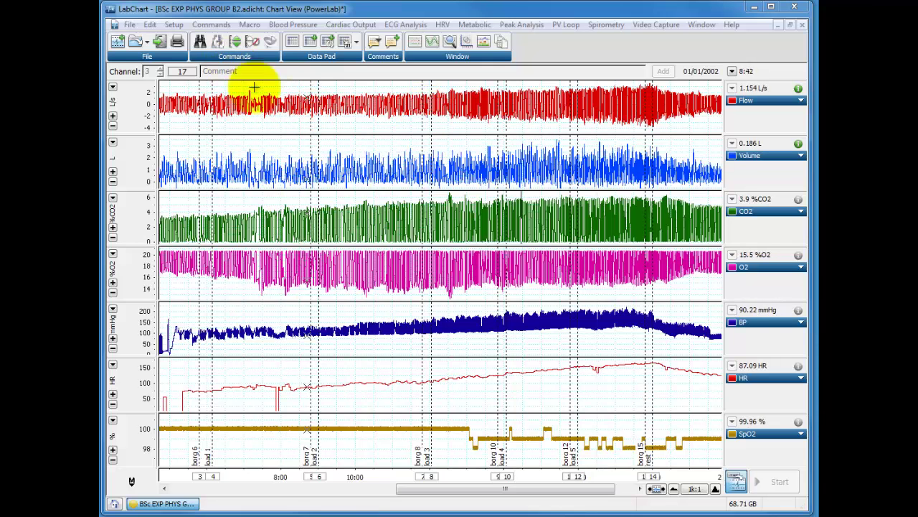
- Add an eighth channel titled 'RR (flow)' in Channel Settings
click(174, 25)
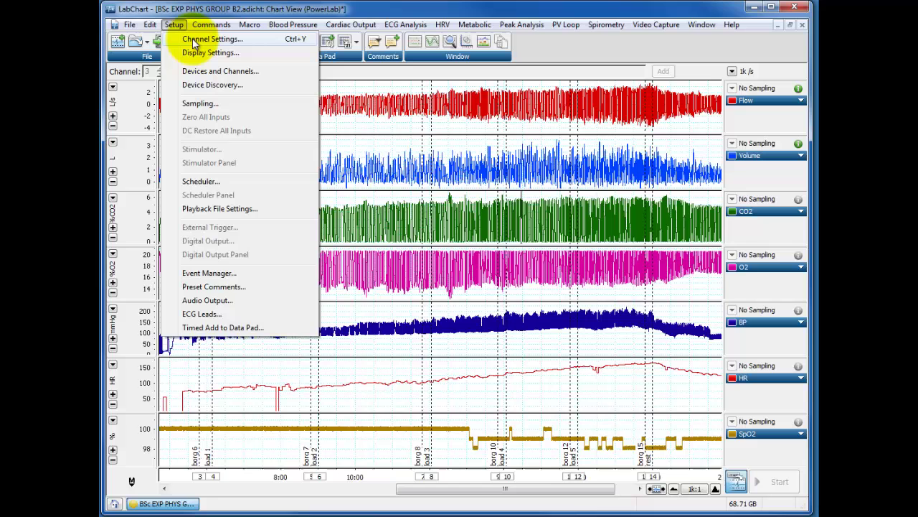
click(194, 40)
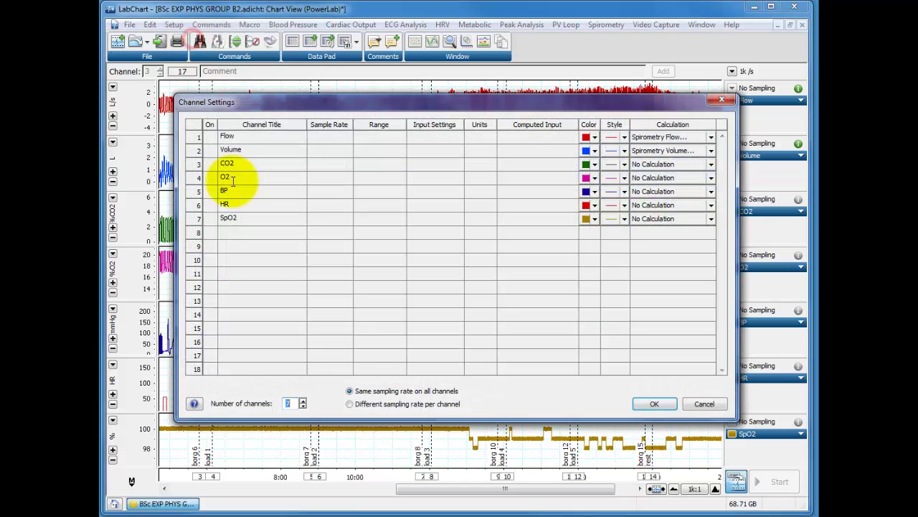
click(303, 402)
drag(282, 230, 195, 231)
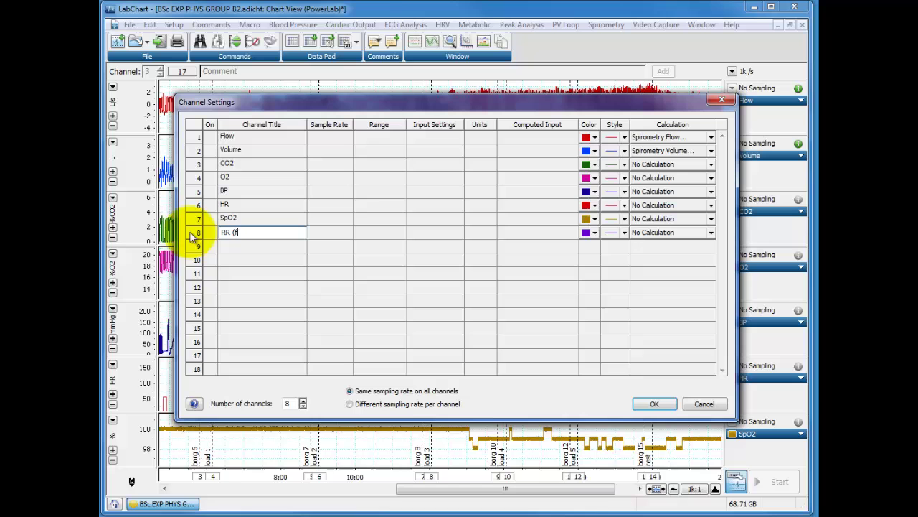
text(RR (flow))
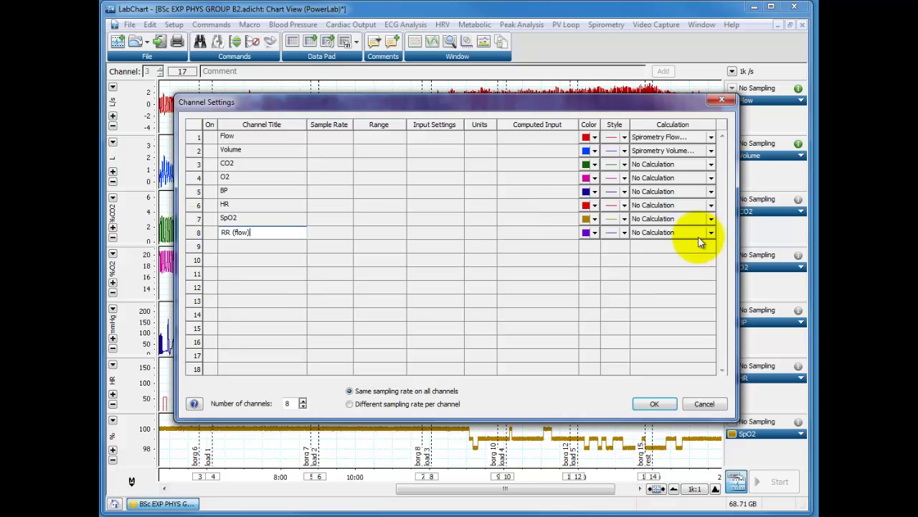
click(695, 234)
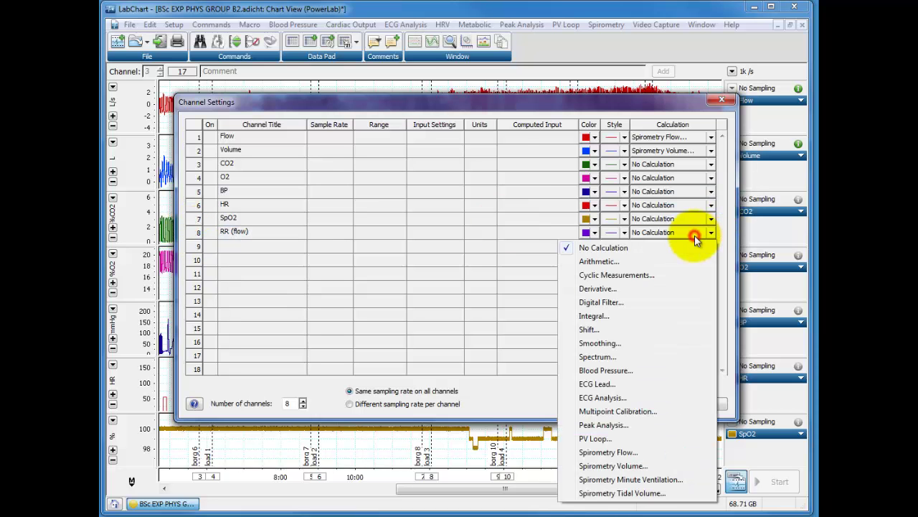
- Make channel 8 a Cyclic Measurements rate of Ch1: Flow with the Respiration - Air Flow preset
click(617, 275)
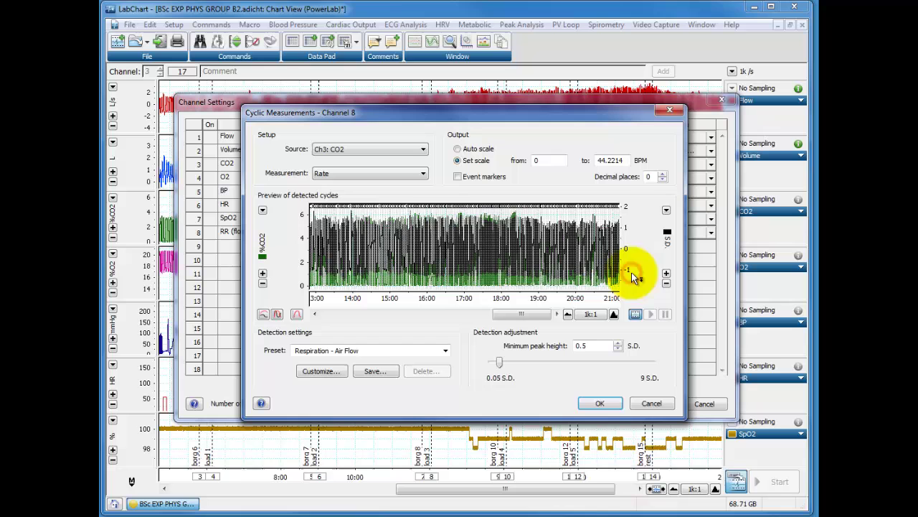
click(371, 149)
click(362, 160)
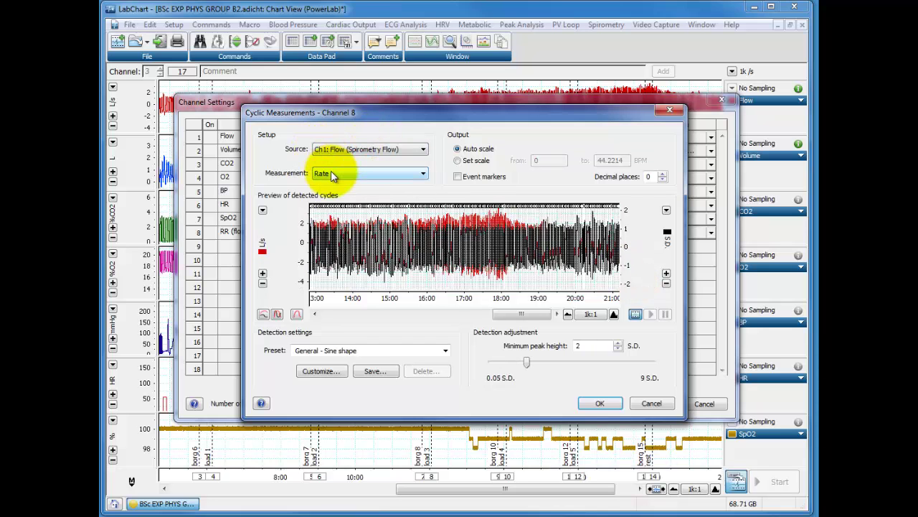
click(653, 177)
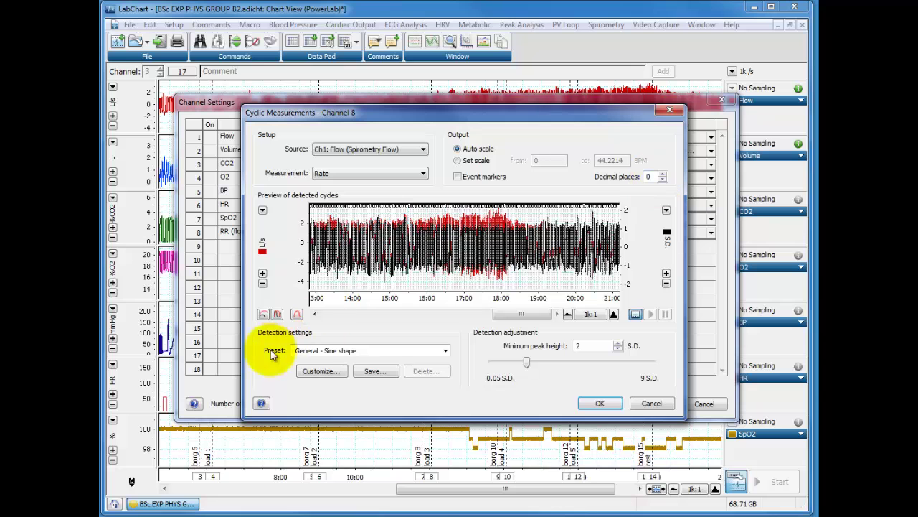
click(332, 350)
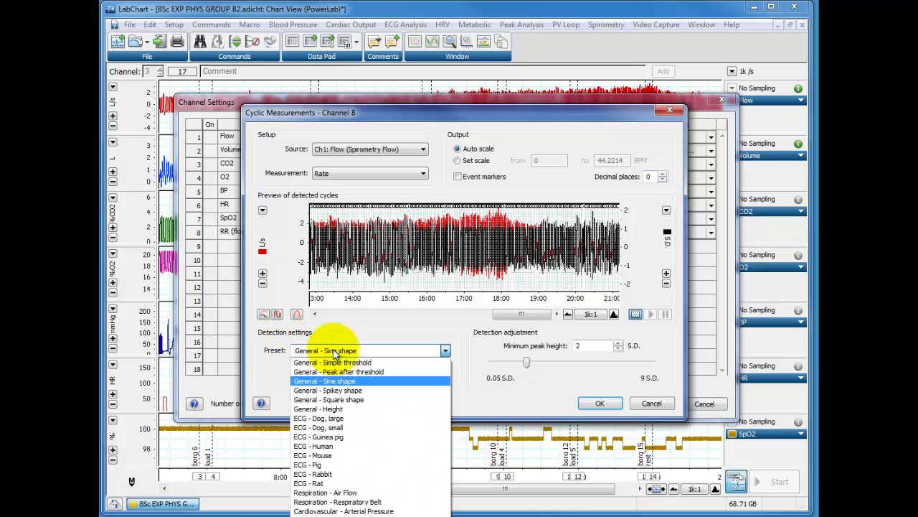
click(332, 493)
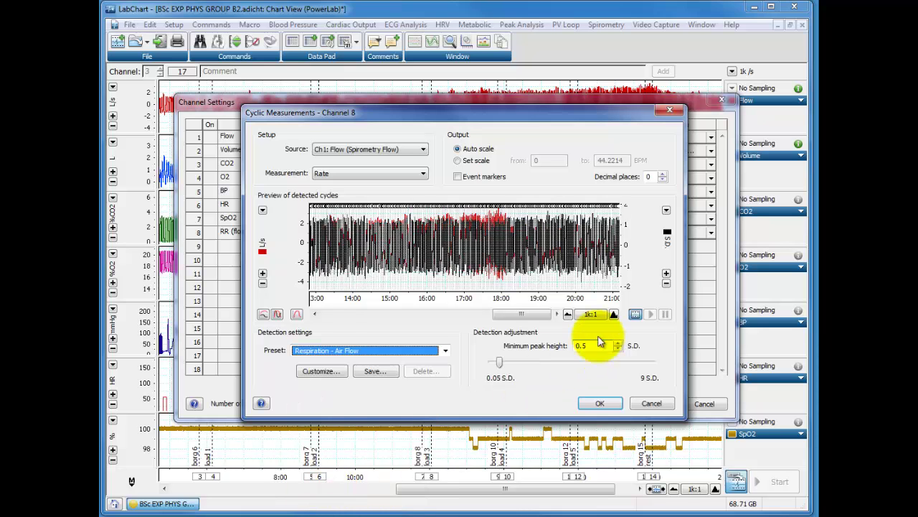
- Lower the minimum peak height to 0.25 S.D. while previewing individual breaths, and accept
click(614, 315)
click(614, 314)
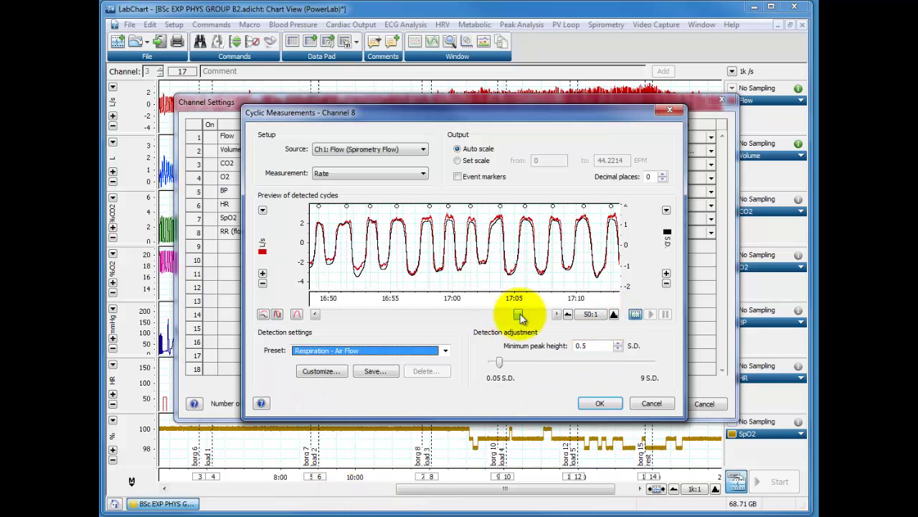
click(508, 315)
drag(508, 317, 503, 316)
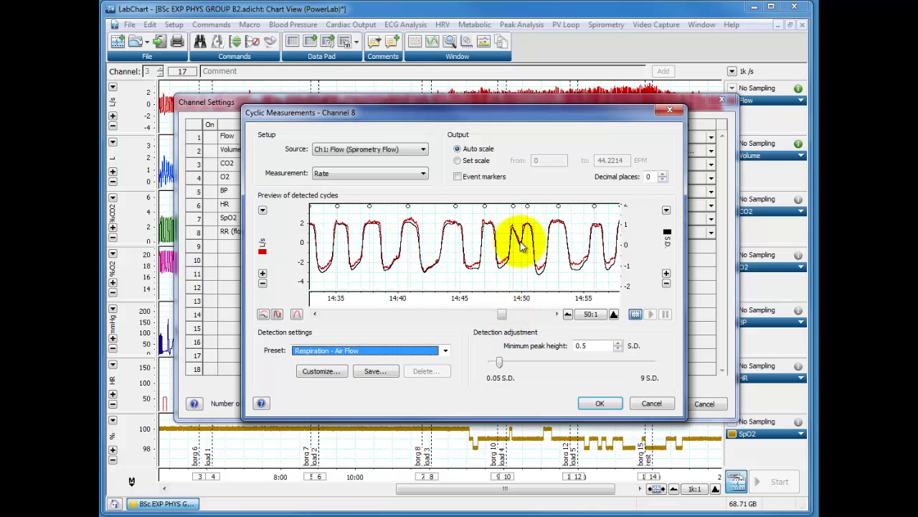
drag(503, 314, 490, 318)
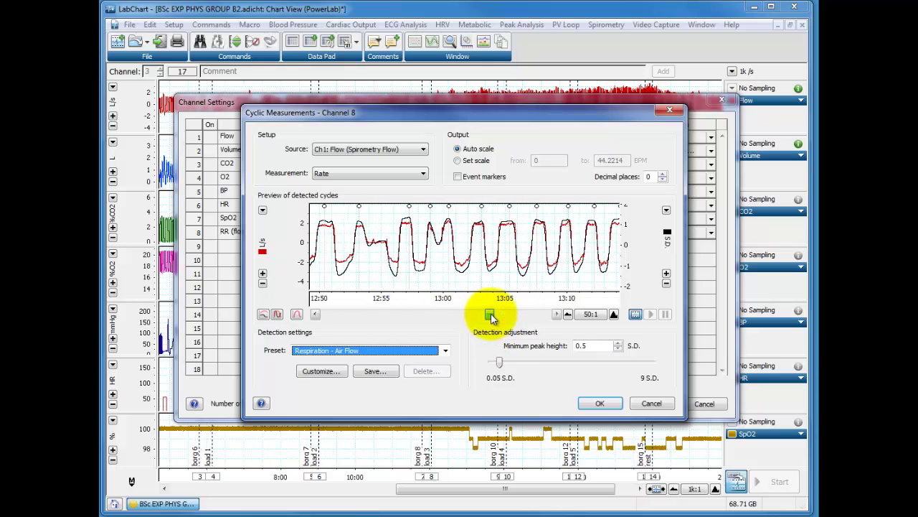
mouse_move(499, 362)
mouse_down()
mouse_move(510, 362)
mouse_move(498, 363)
mouse_up()
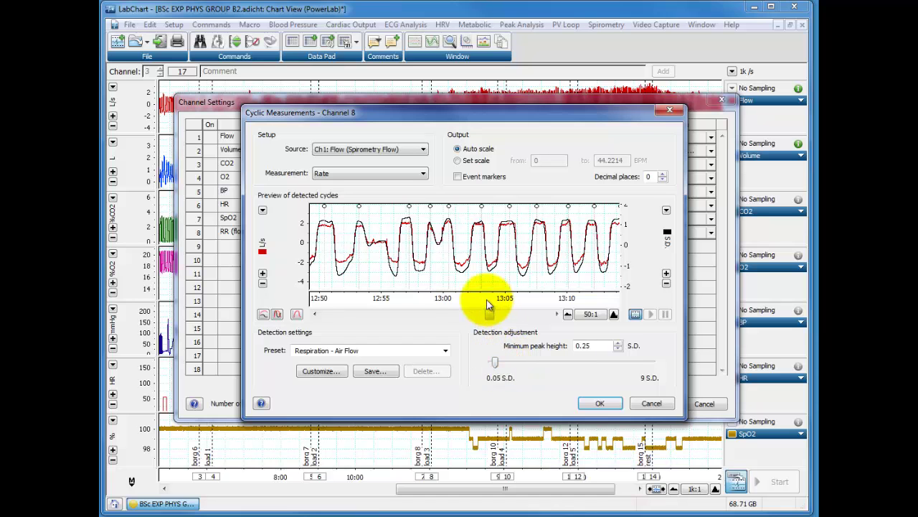
drag(490, 313, 504, 313)
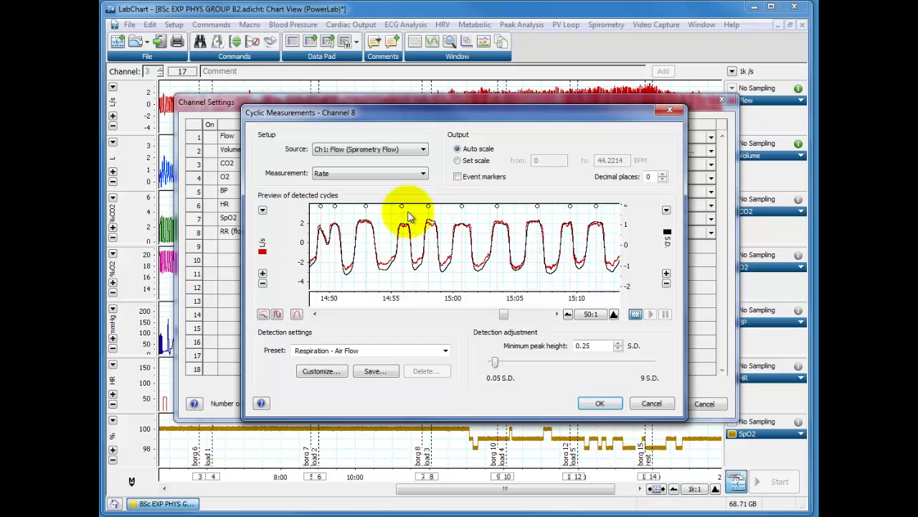
drag(505, 314, 526, 314)
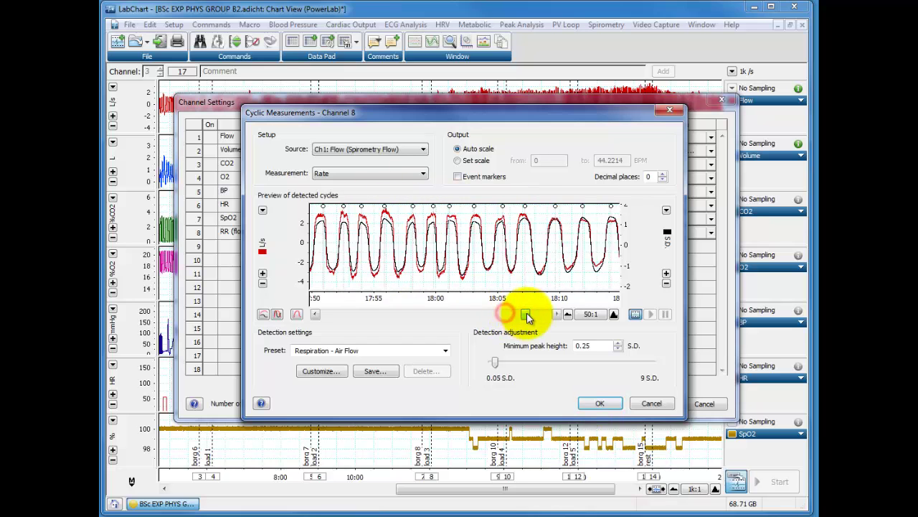
click(593, 405)
- Show only Flow and RR (flow), rescale the BPM axis, and select Flow near 10:00
click(652, 403)
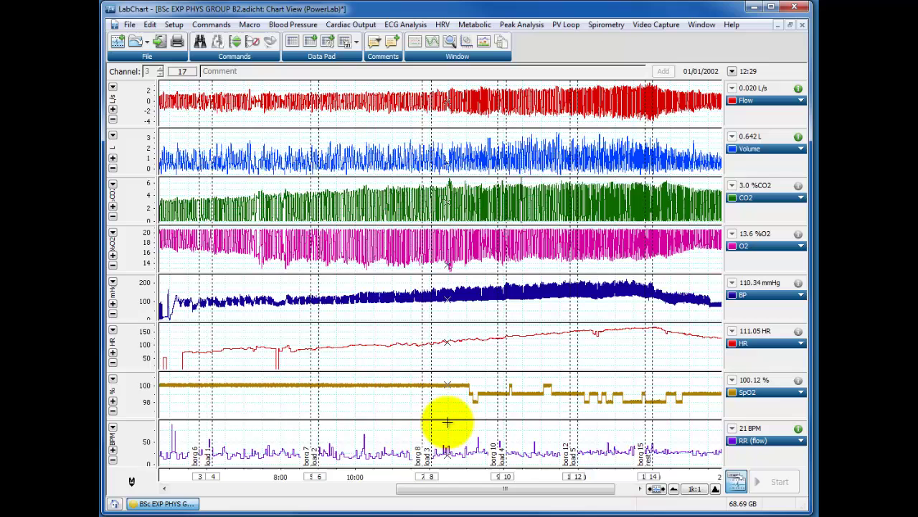
drag(447, 420, 440, 199)
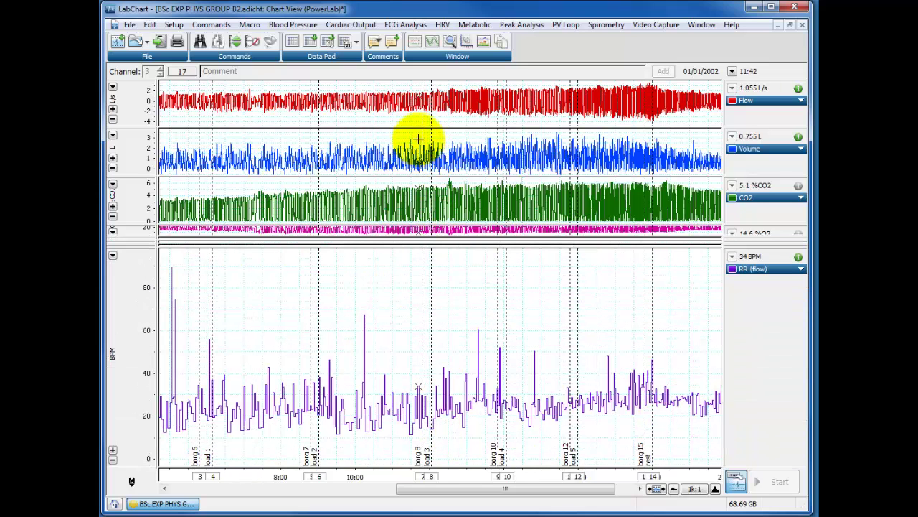
drag(416, 127, 411, 236)
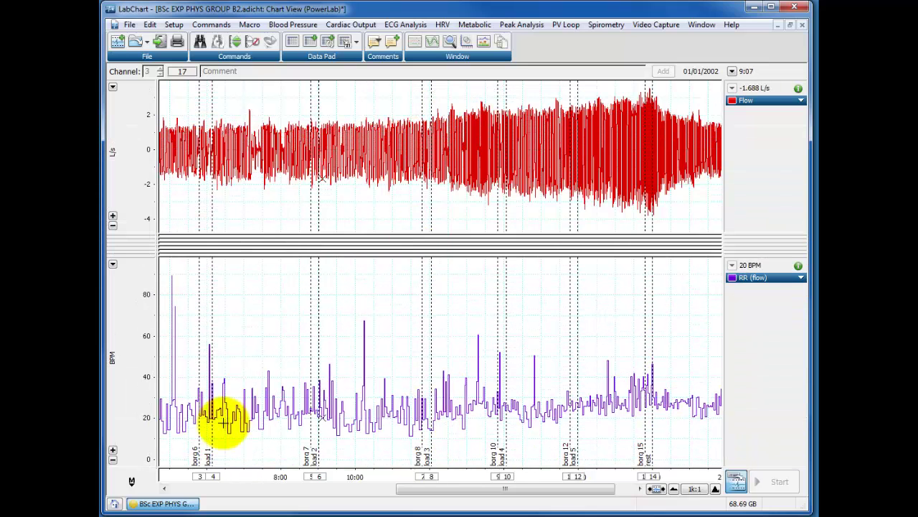
drag(136, 299, 139, 274)
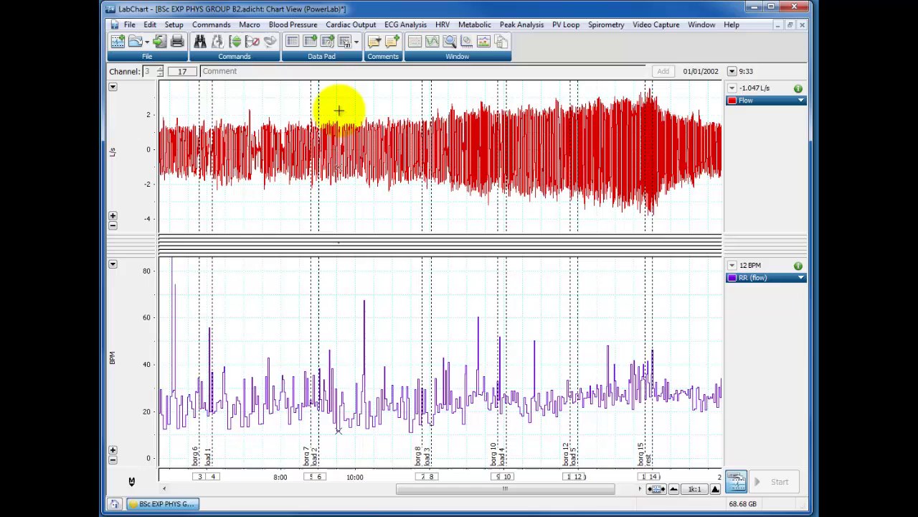
drag(348, 110, 378, 201)
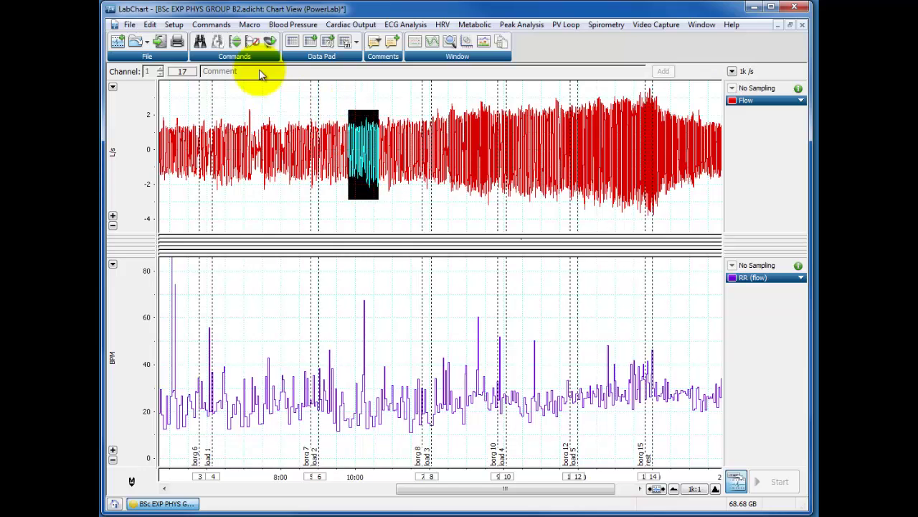
- View the selected Flow stretch (9:50–10:37) enlarged in Zoom View, then close it
click(451, 44)
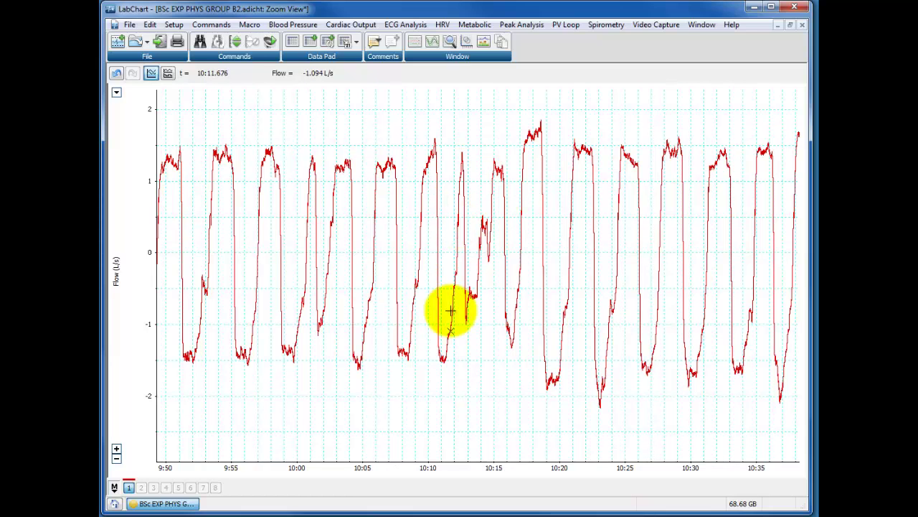
click(802, 26)
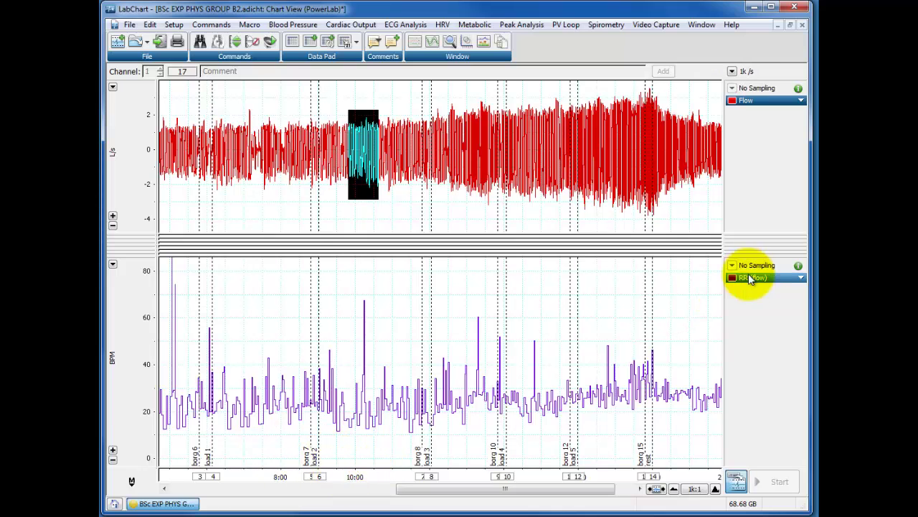
- Add a ninth channel titled 'RR (FLOW) SMOOTH' in Channel Settings
click(173, 24)
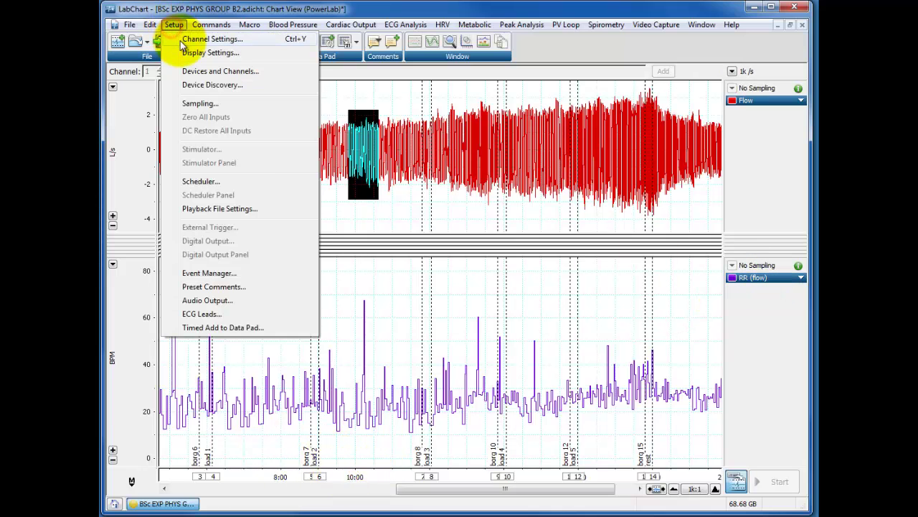
click(181, 37)
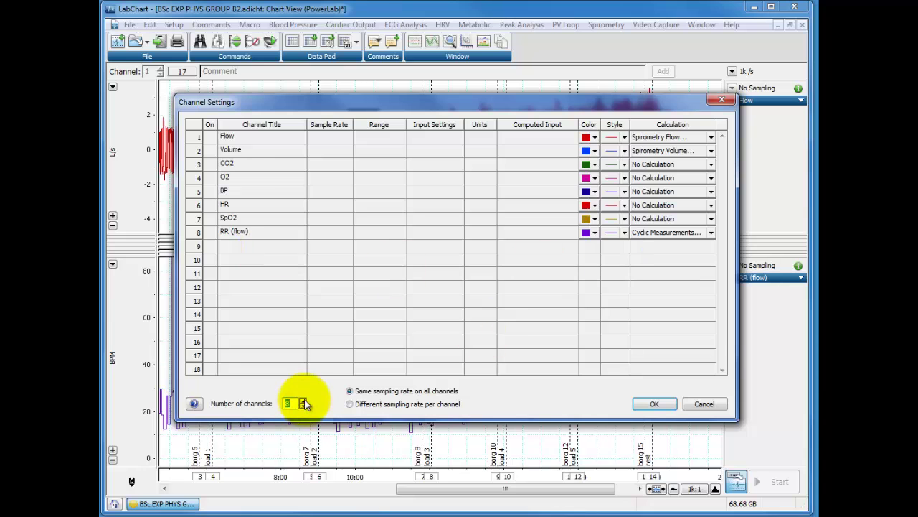
click(304, 400)
click(259, 246)
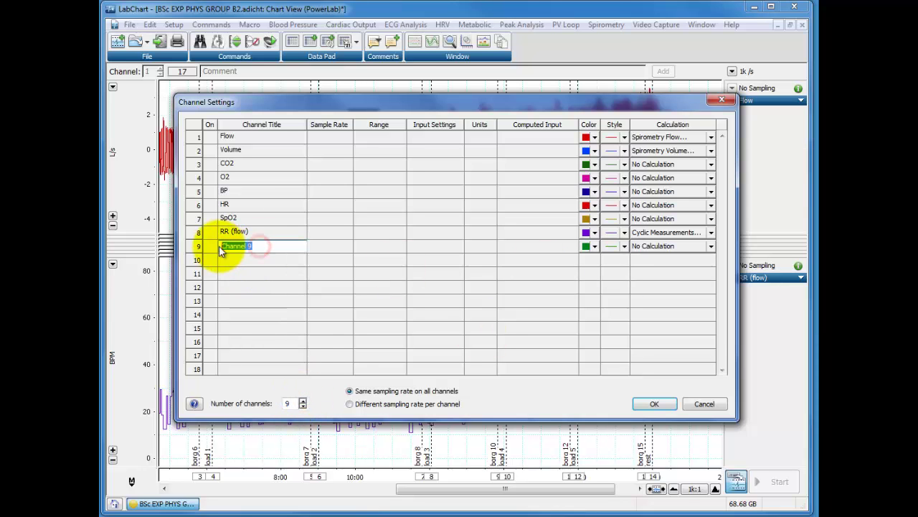
text(RR (FLOW) SMOOTH)
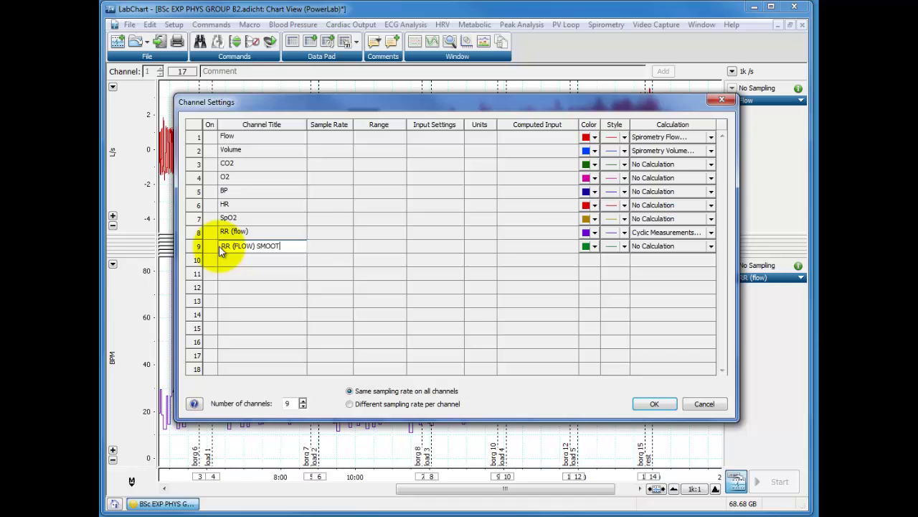
- Make channel 9 a 5-second averaging smoothing of RR (flow)
click(669, 248)
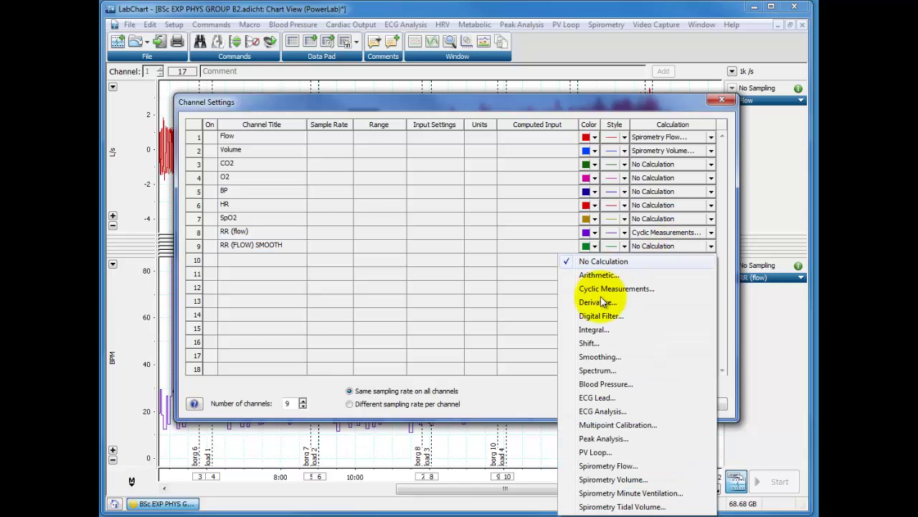
click(604, 356)
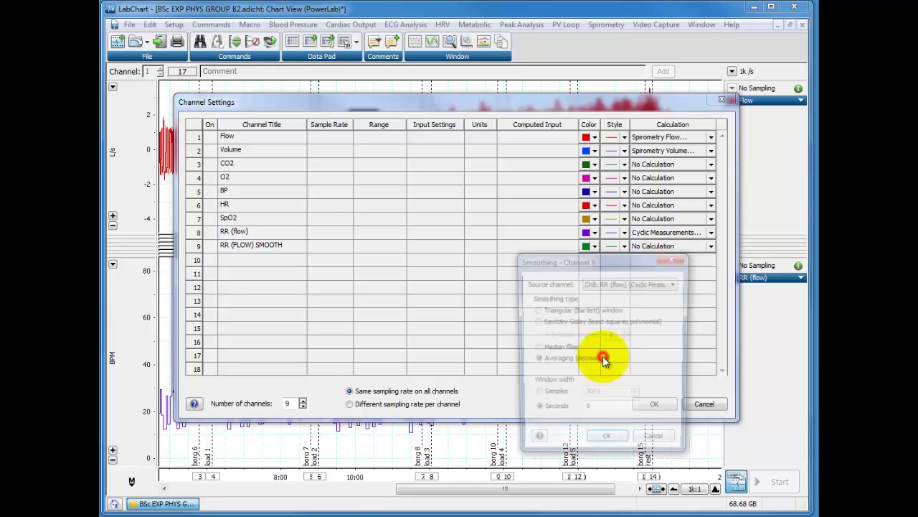
click(557, 310)
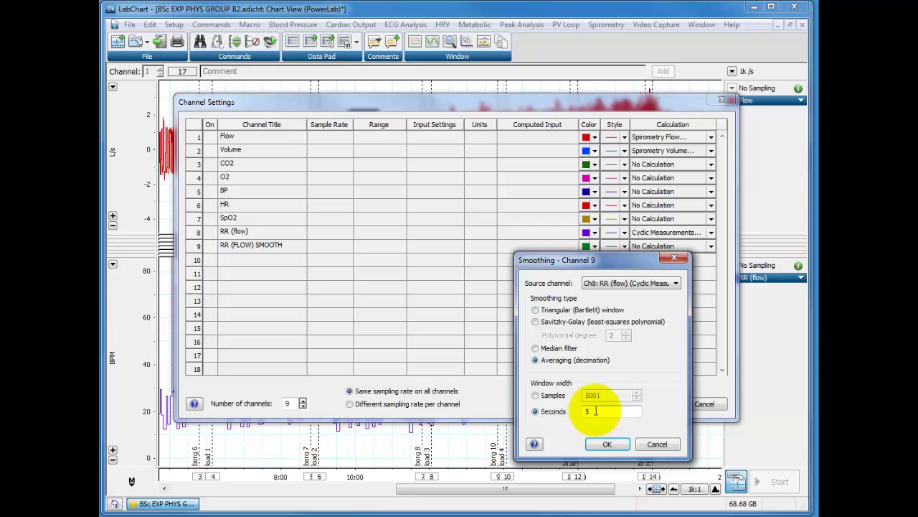
click(618, 285)
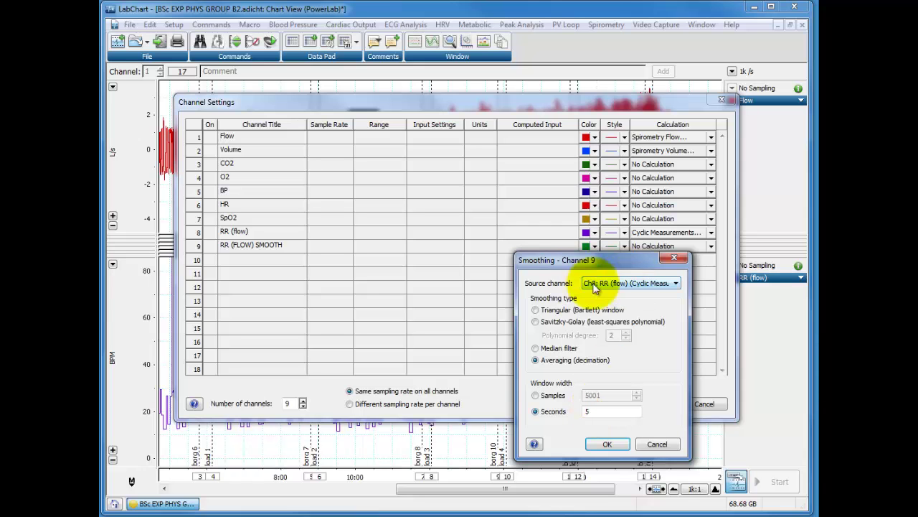
click(634, 351)
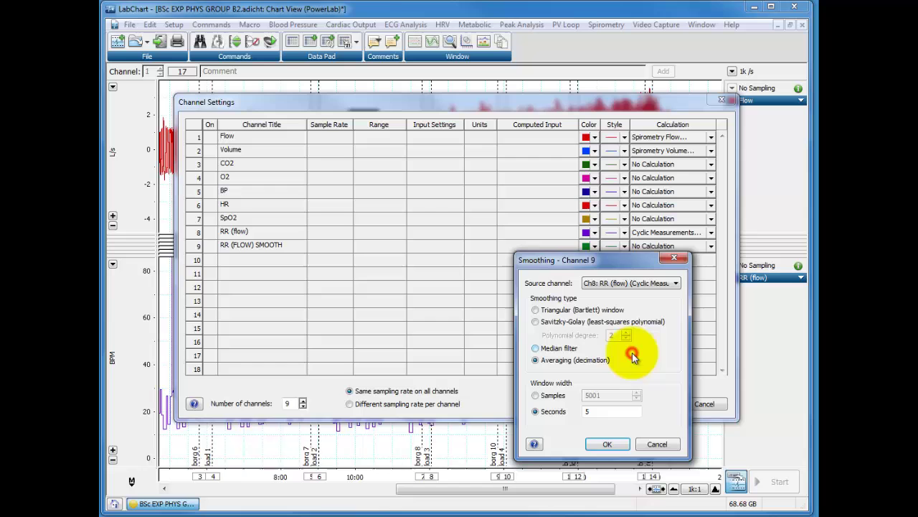
click(607, 445)
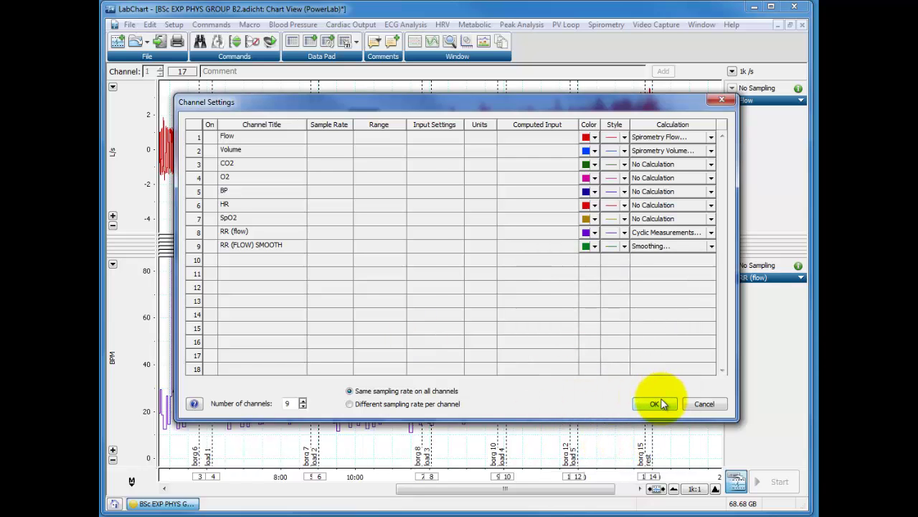
- Enlarge the RR (flow) and RR (FLOW) SMOOTH panels and adjust time compression and amplitude scale
click(660, 404)
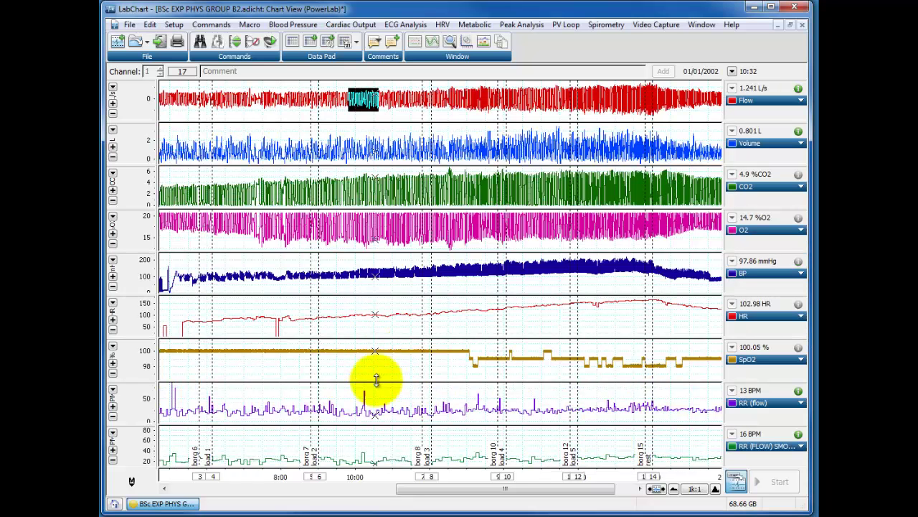
drag(375, 380, 365, 133)
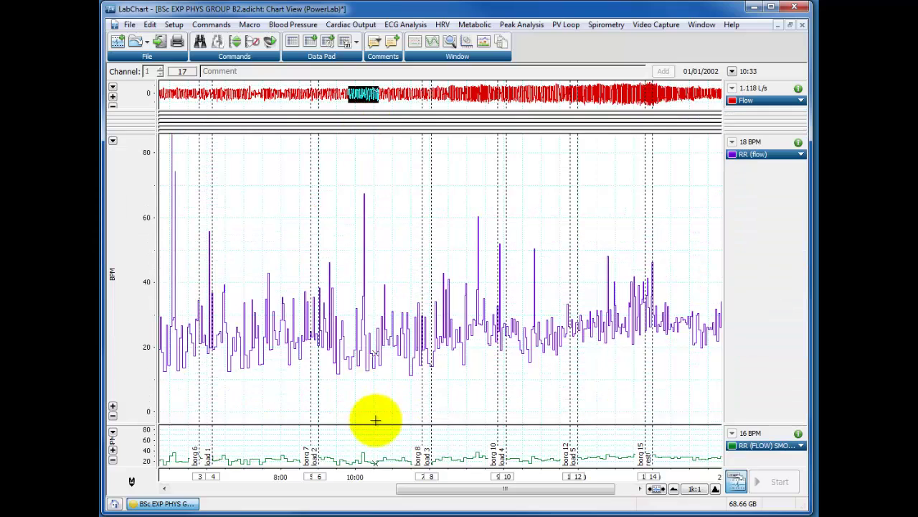
drag(375, 422, 374, 242)
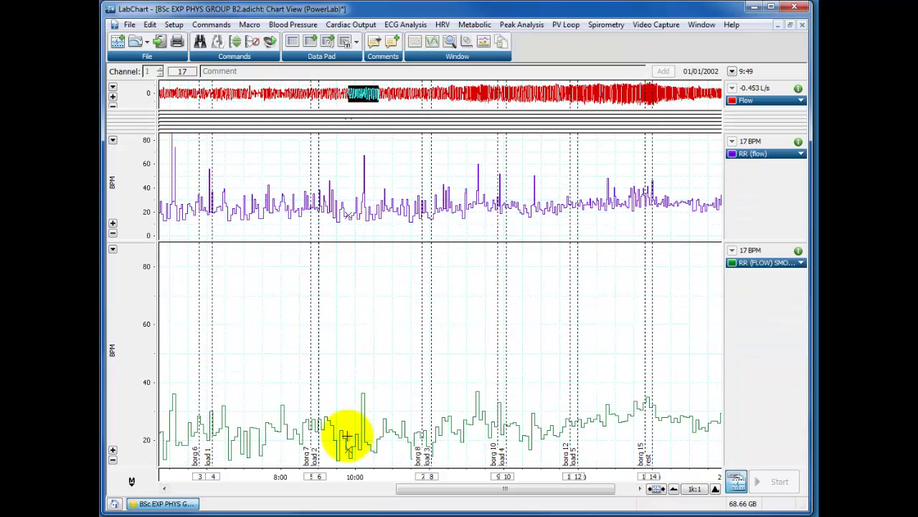
click(714, 488)
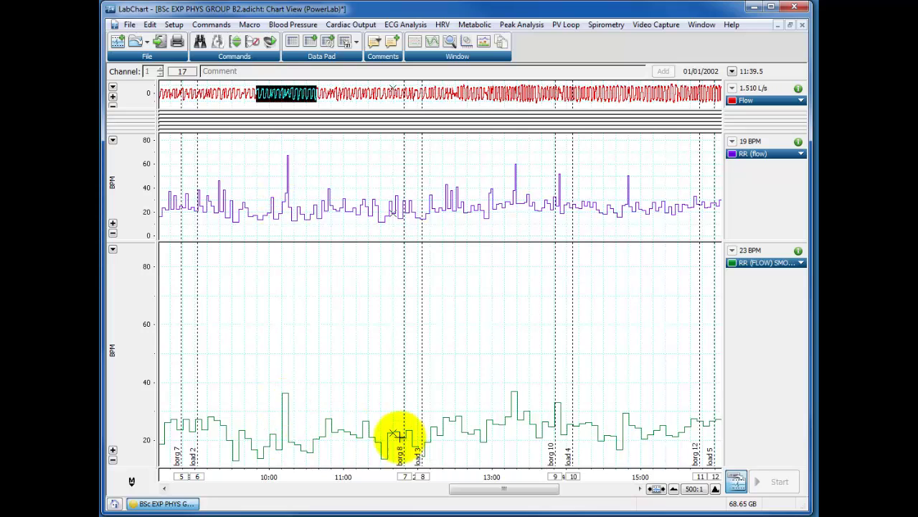
drag(138, 399, 156, 280)
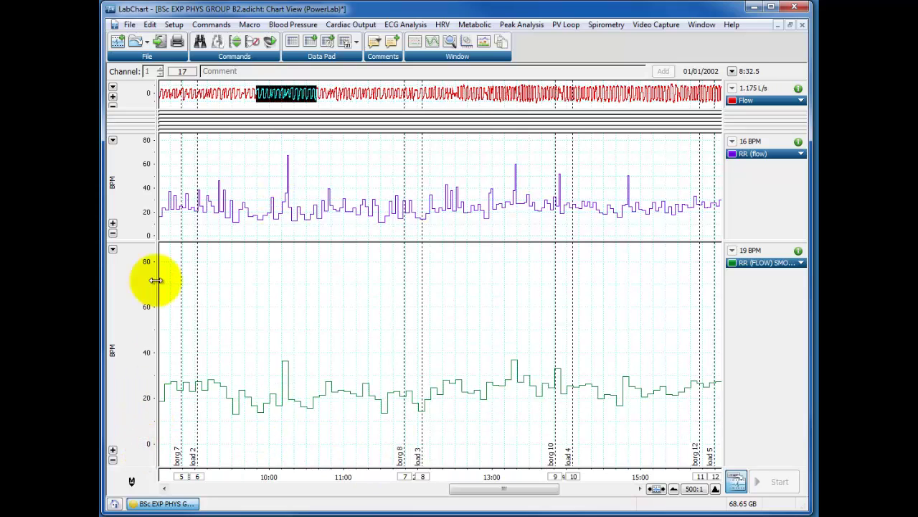
click(674, 488)
click(674, 489)
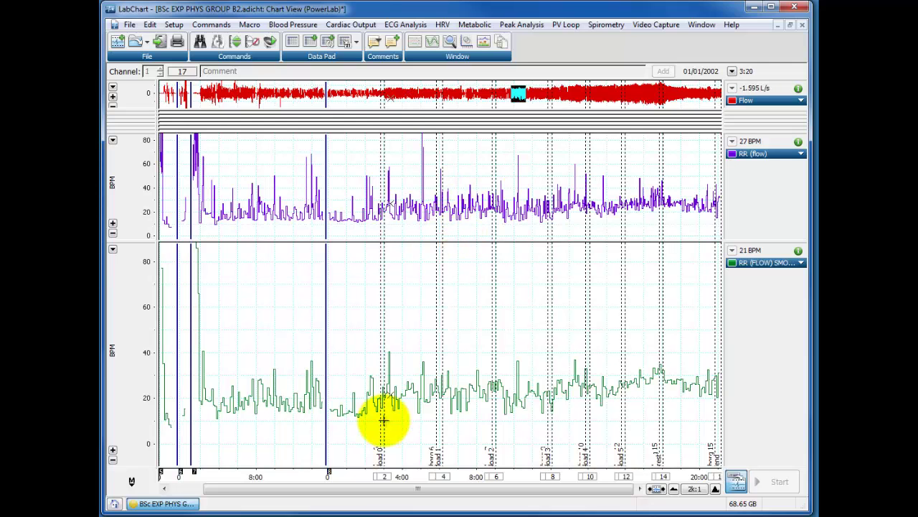
- Change the RR (FLOW) SMOOTH averaging window to 30 seconds
click(800, 263)
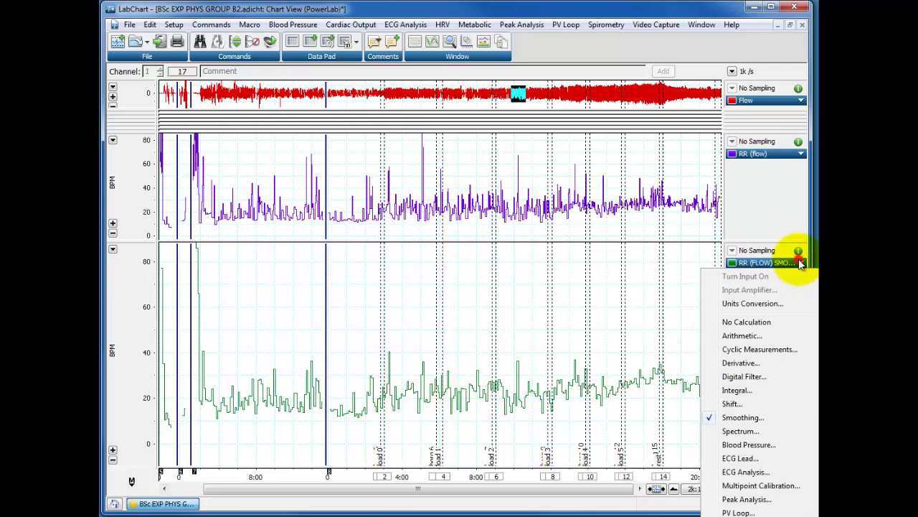
click(739, 423)
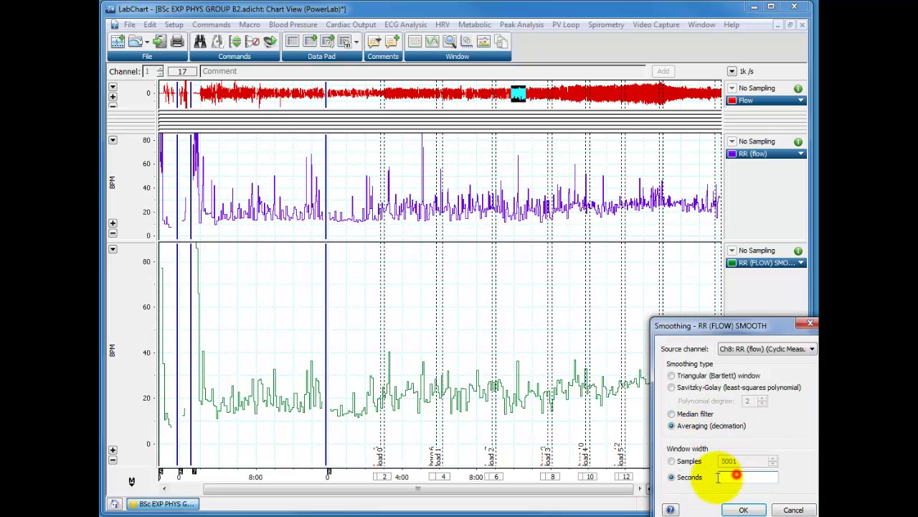
click(744, 510)
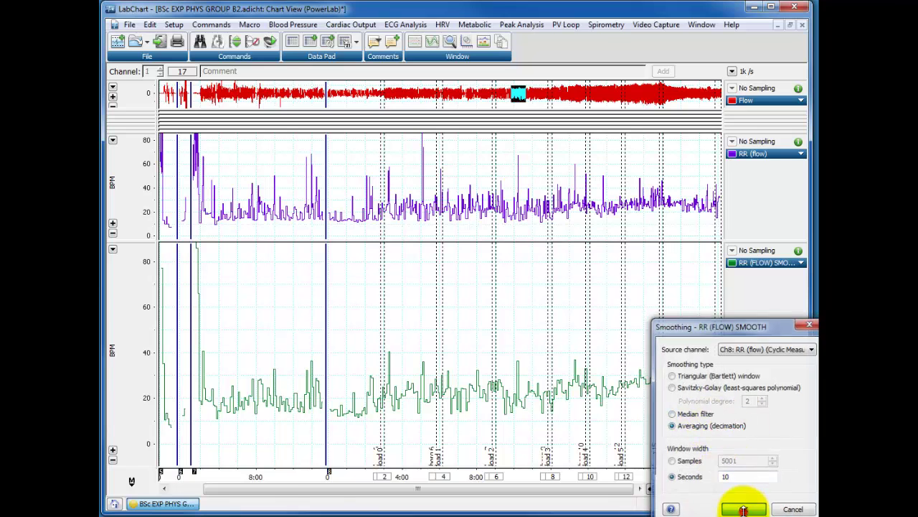
click(801, 263)
click(719, 420)
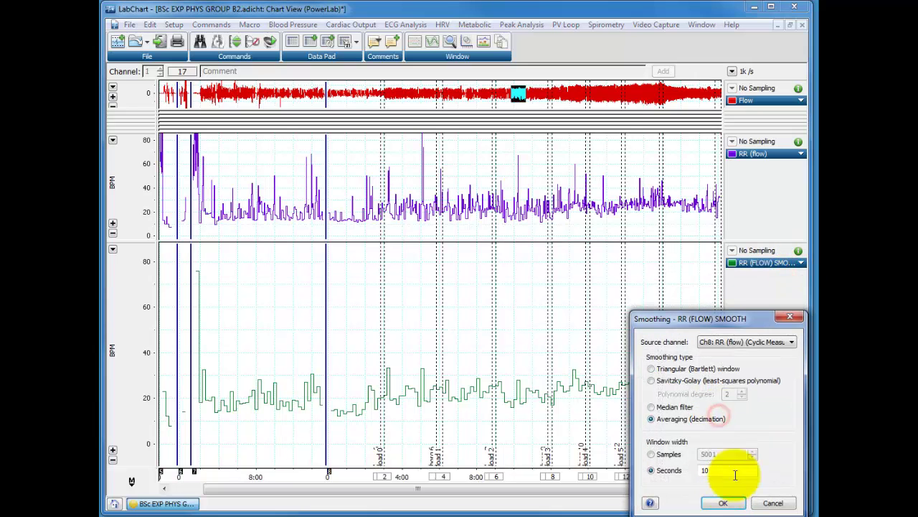
double_click(716, 468)
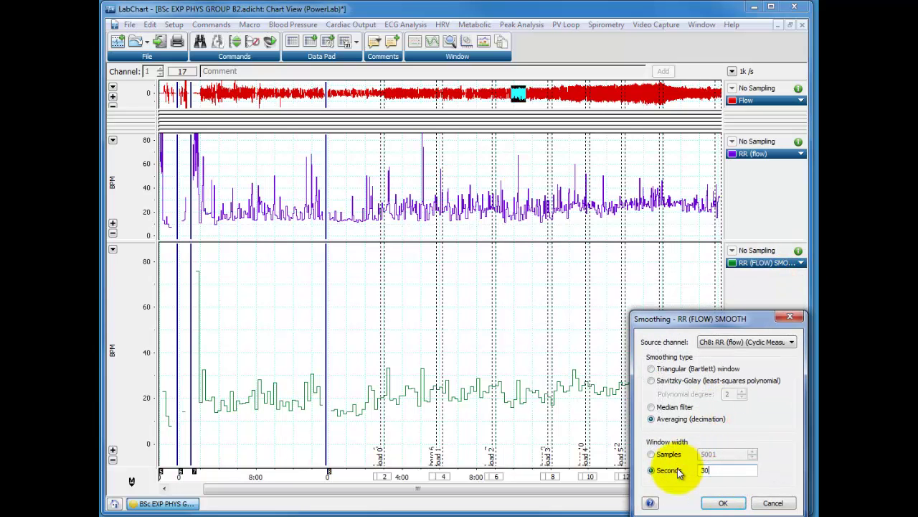
text(30)
click(723, 502)
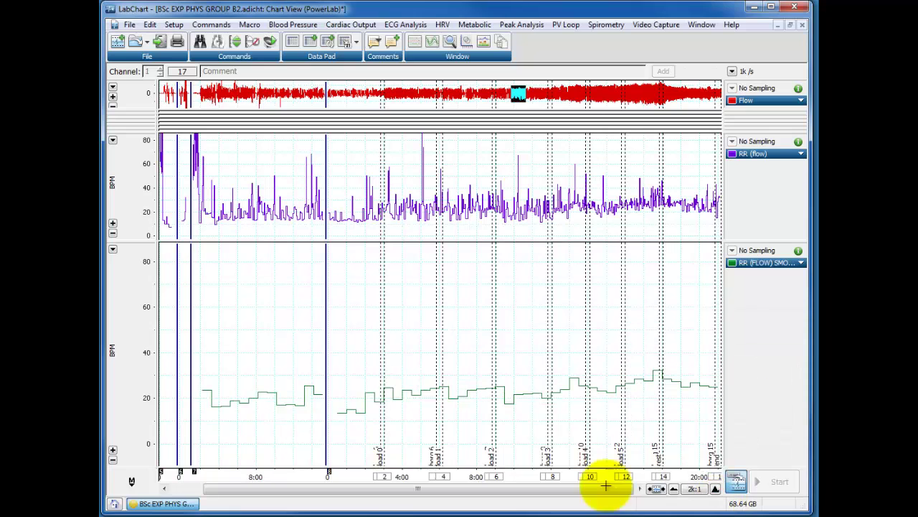
- Rescale the smoothed channel to 10–40 BPM and enlarge Flow, collapsing RR (flow)
drag(146, 310, 137, 219)
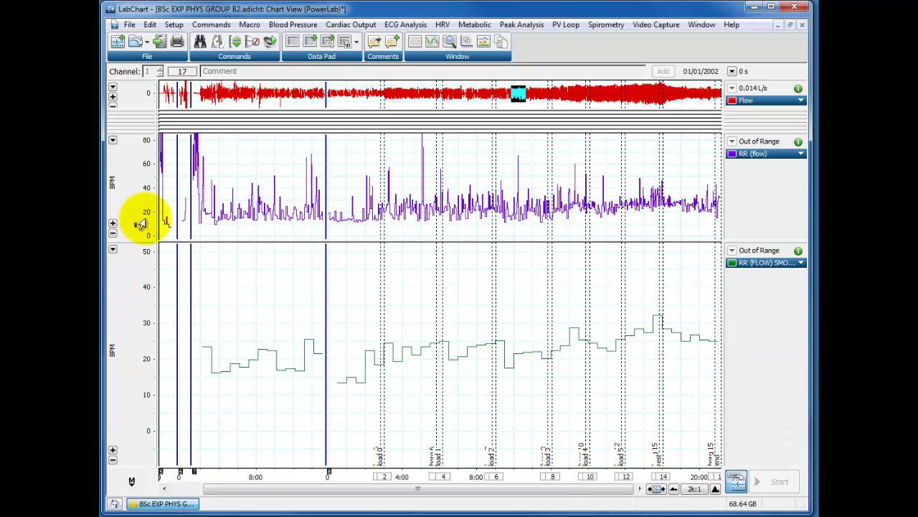
drag(144, 407, 143, 441)
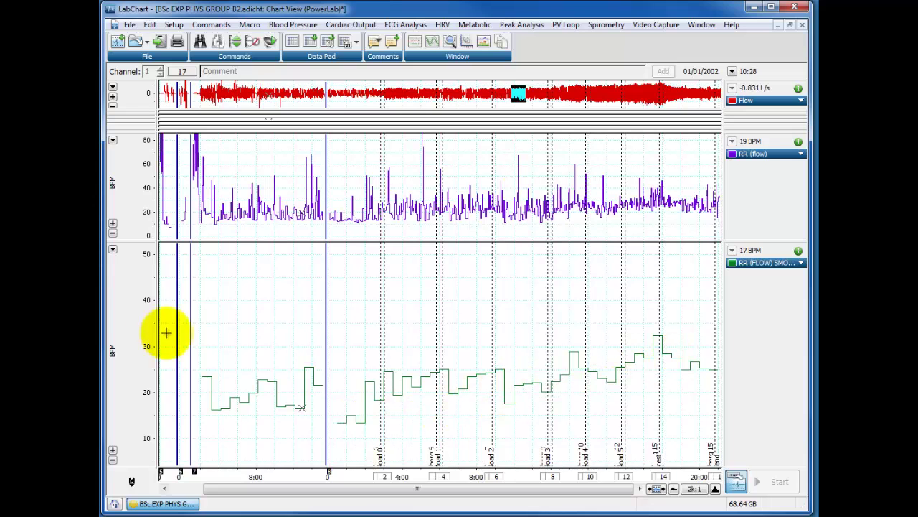
drag(140, 297, 141, 251)
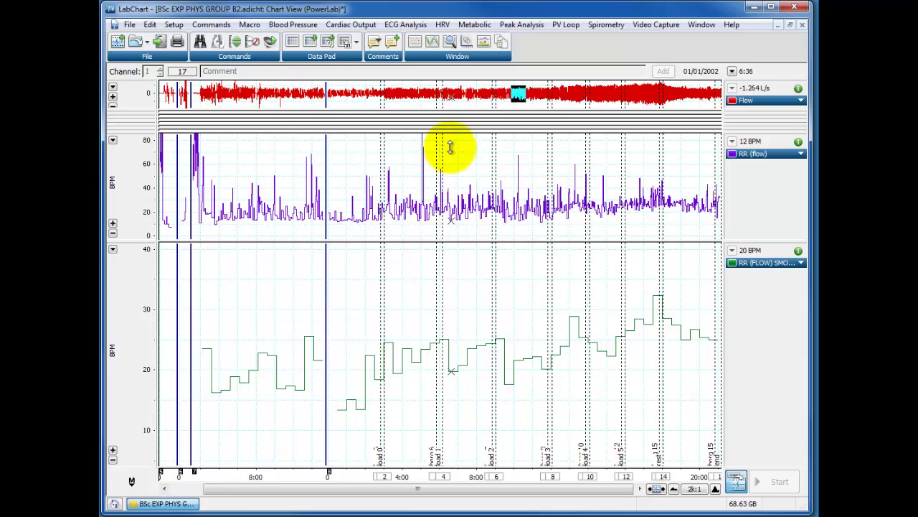
drag(439, 108, 461, 194)
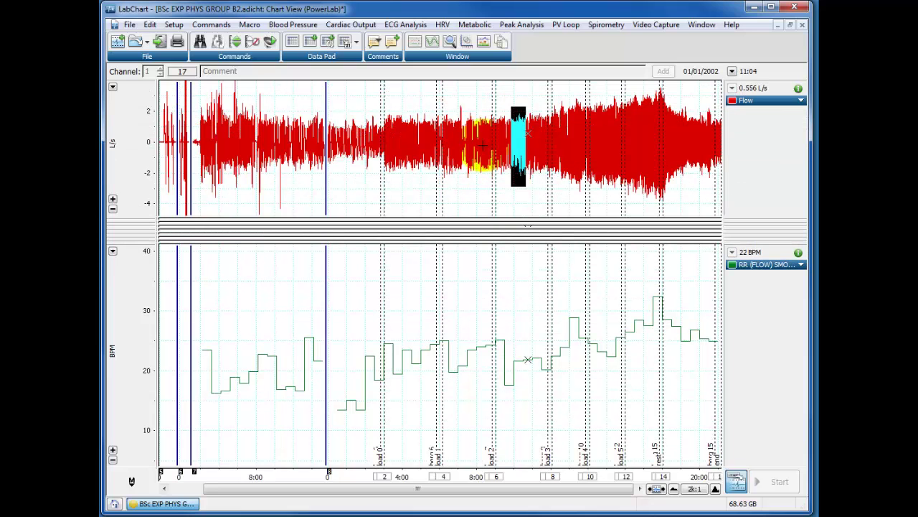
- Switch RR (flow)'s cyclic measurement source to Ch3: CO2 with the Respiration - Air Flow preset
click(170, 25)
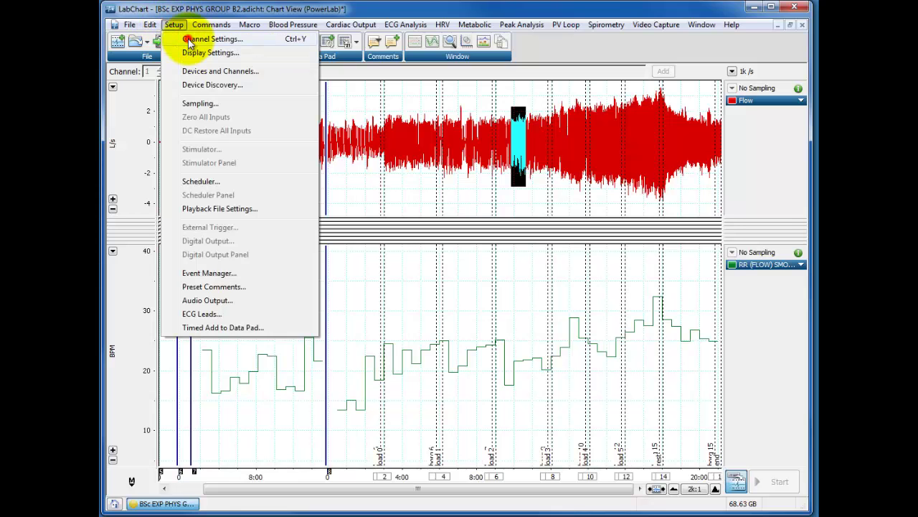
click(189, 40)
click(244, 232)
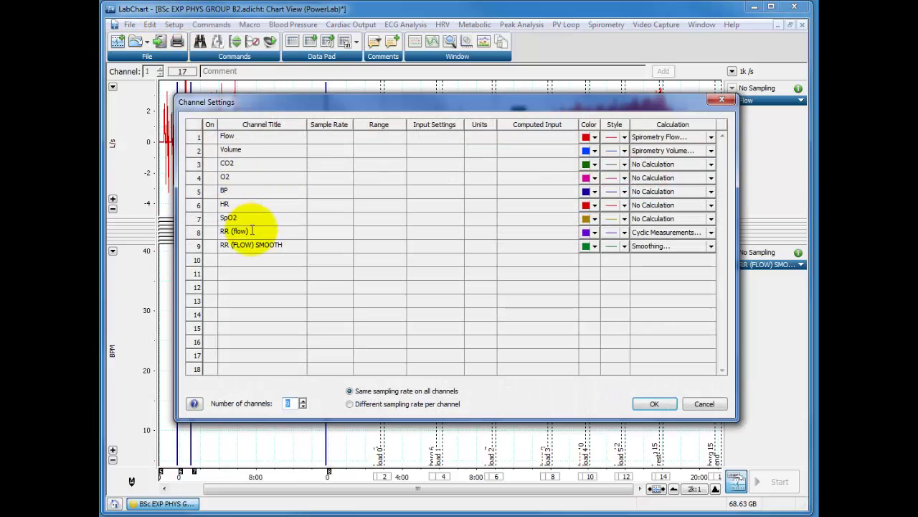
click(697, 233)
click(652, 272)
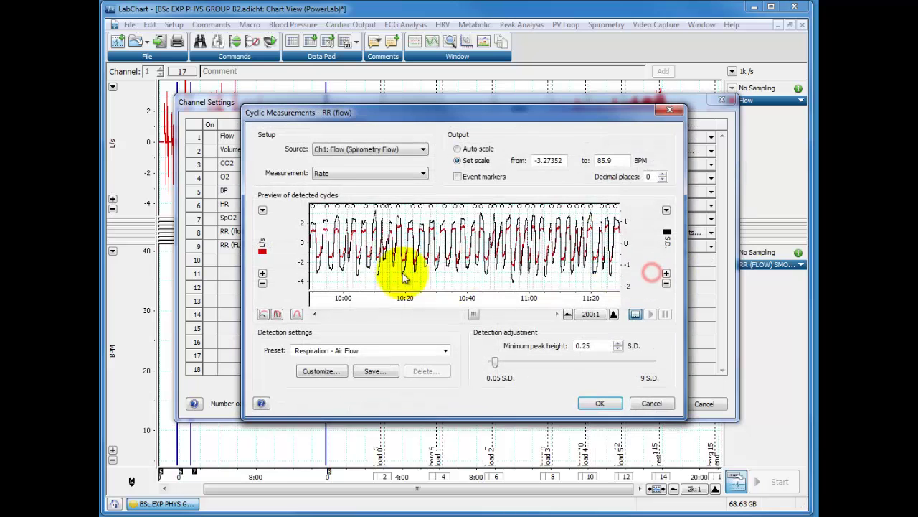
click(379, 152)
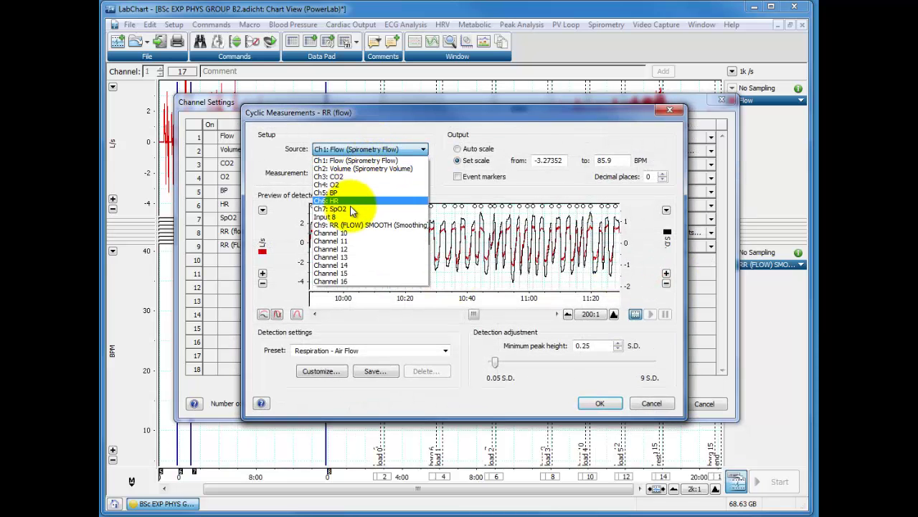
click(349, 179)
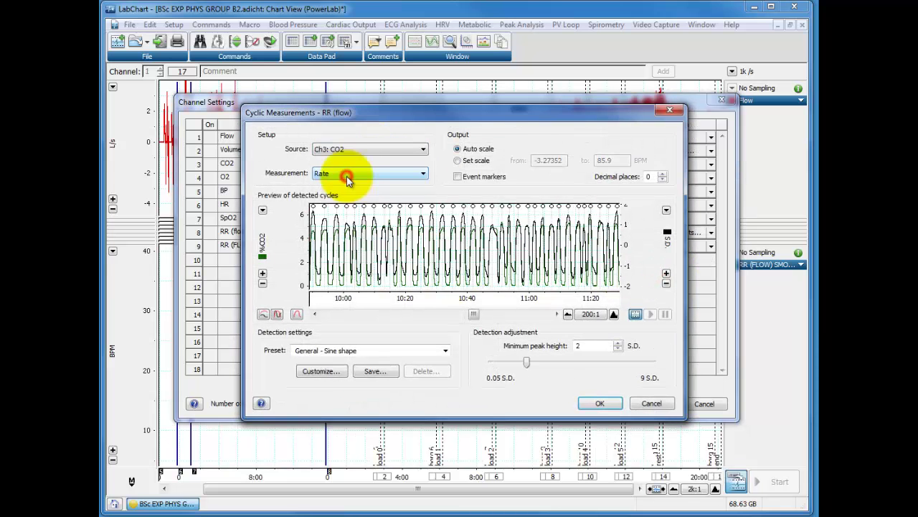
click(359, 348)
click(357, 492)
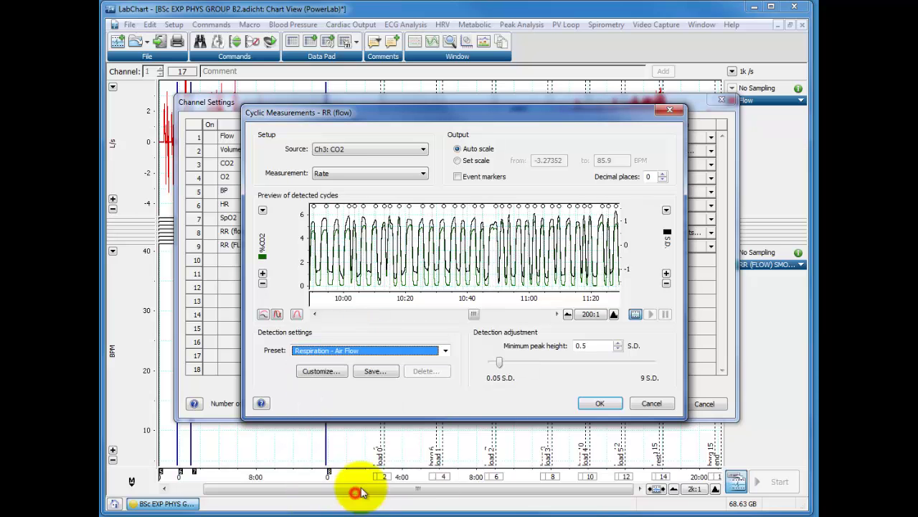
- Check the detected CO2 breaths in the preview and apply the channel settings
click(615, 314)
click(614, 313)
click(614, 314)
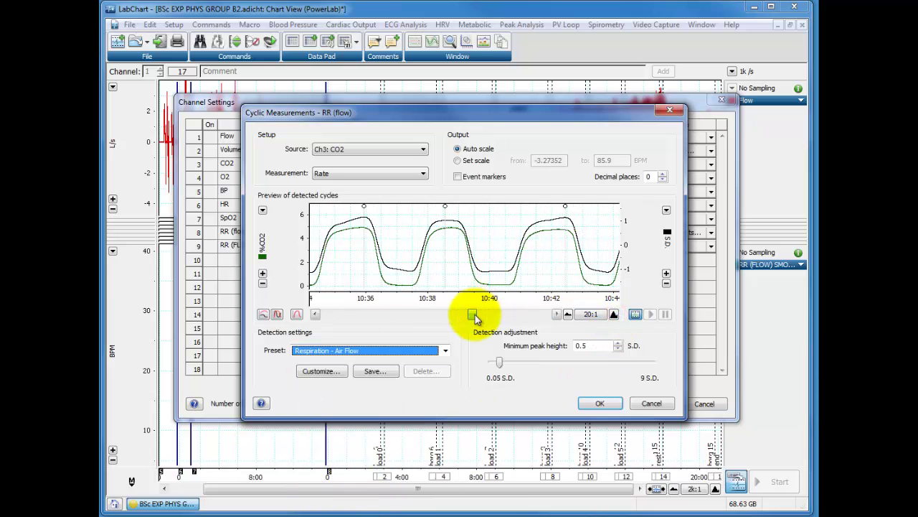
drag(473, 314, 504, 319)
click(567, 314)
click(568, 314)
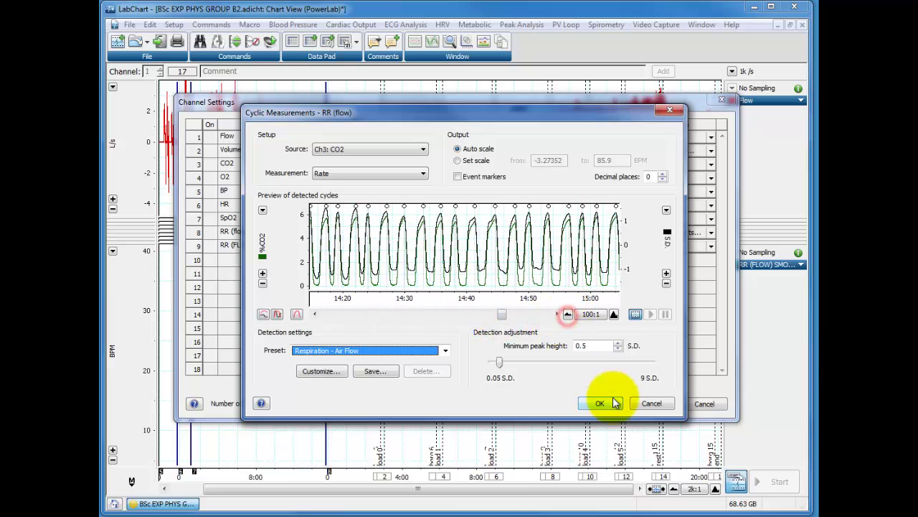
click(613, 402)
click(644, 404)
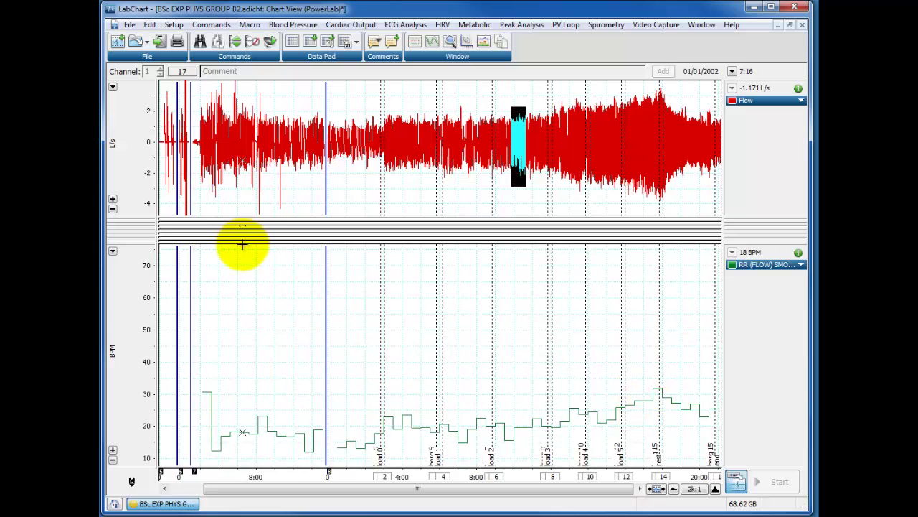
- Bring back RR (flow), auto-scale it, and show CO2 on top across the whole recording
drag(243, 243, 248, 383)
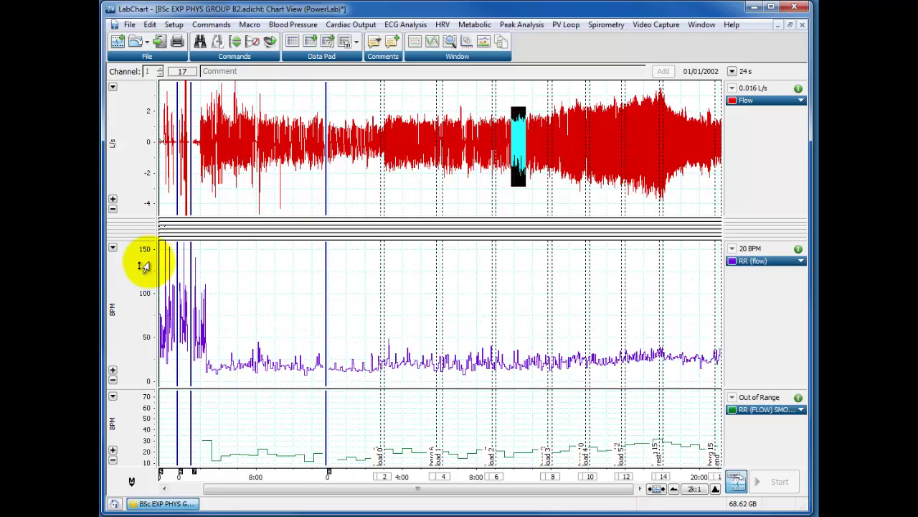
click(113, 248)
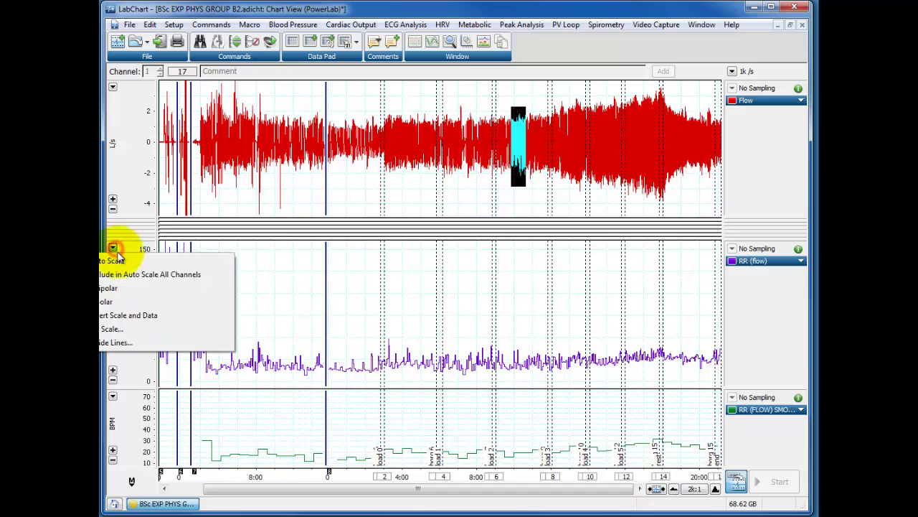
click(339, 333)
click(715, 489)
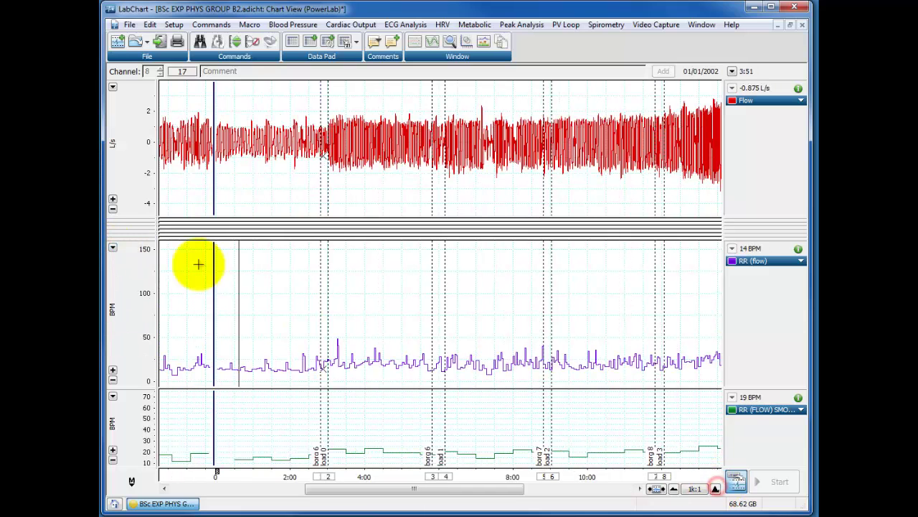
click(113, 248)
click(119, 260)
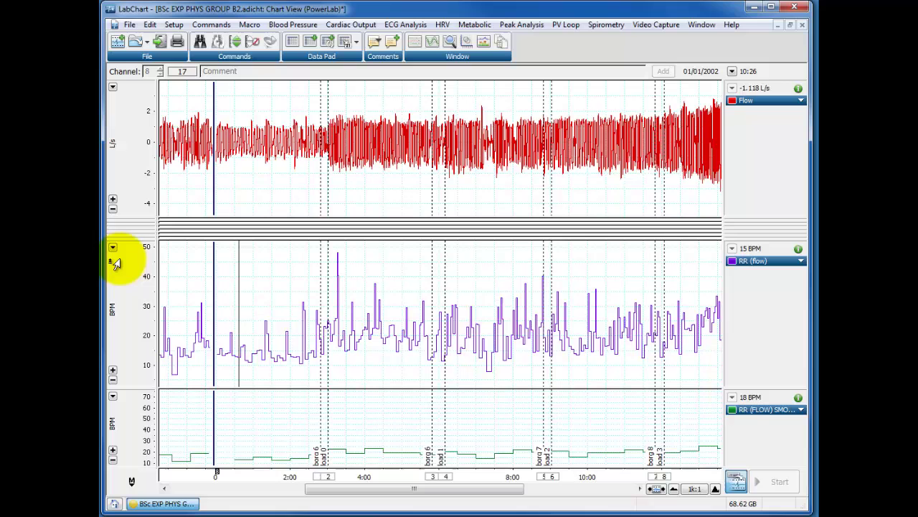
drag(422, 220, 420, 58)
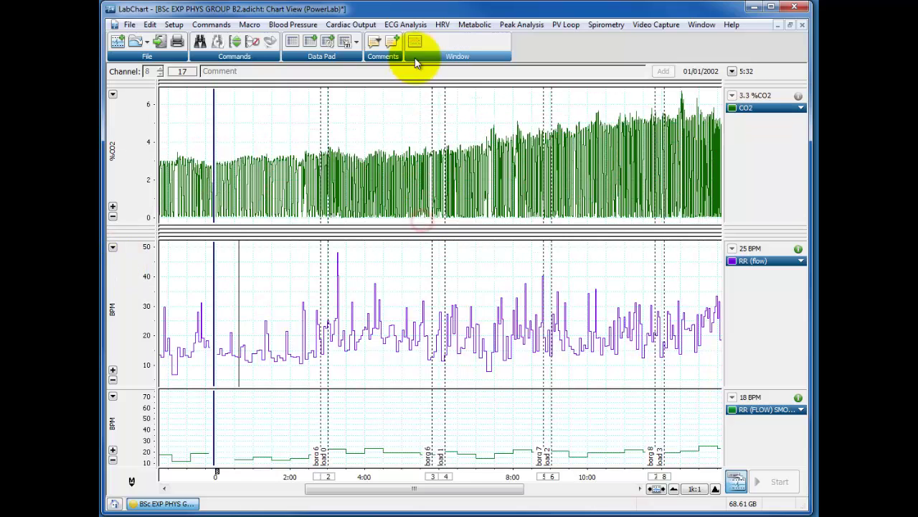
click(667, 488)
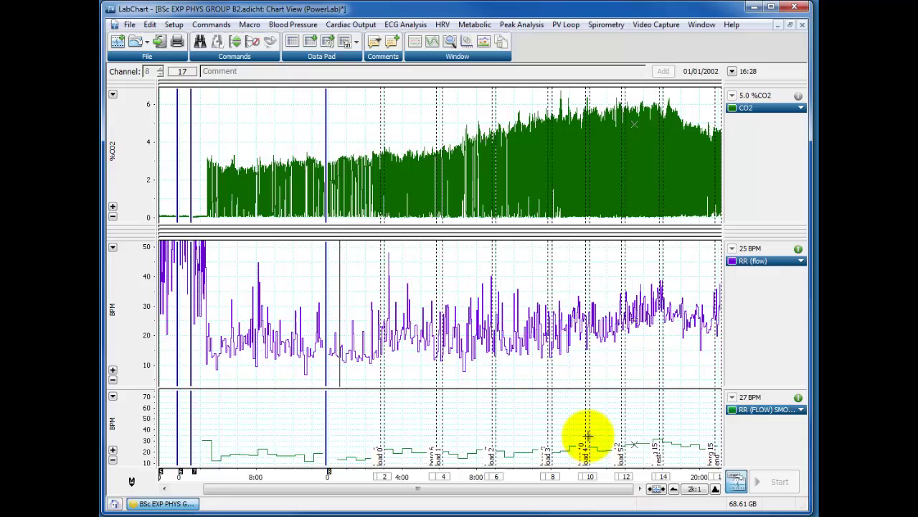
- Confirm 30-second averaging for RR (FLOW) SMOOTH and auto-scale its trace
click(802, 411)
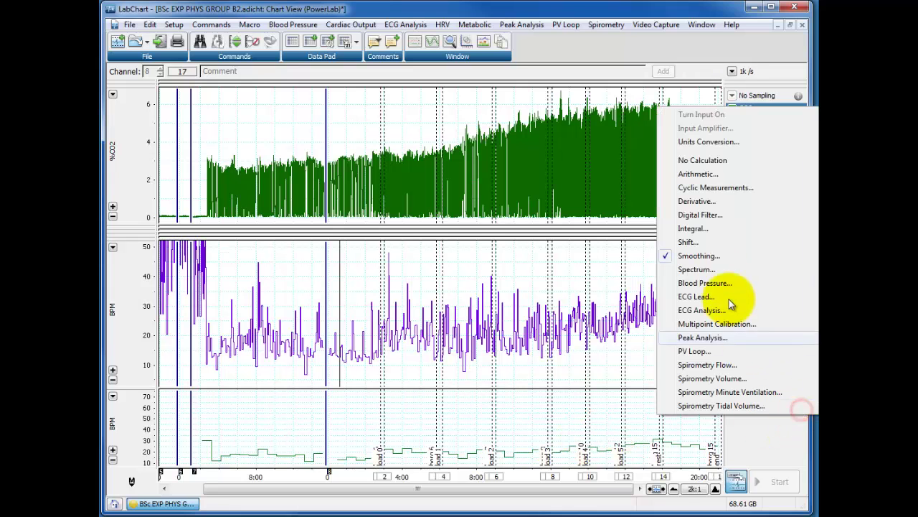
click(707, 254)
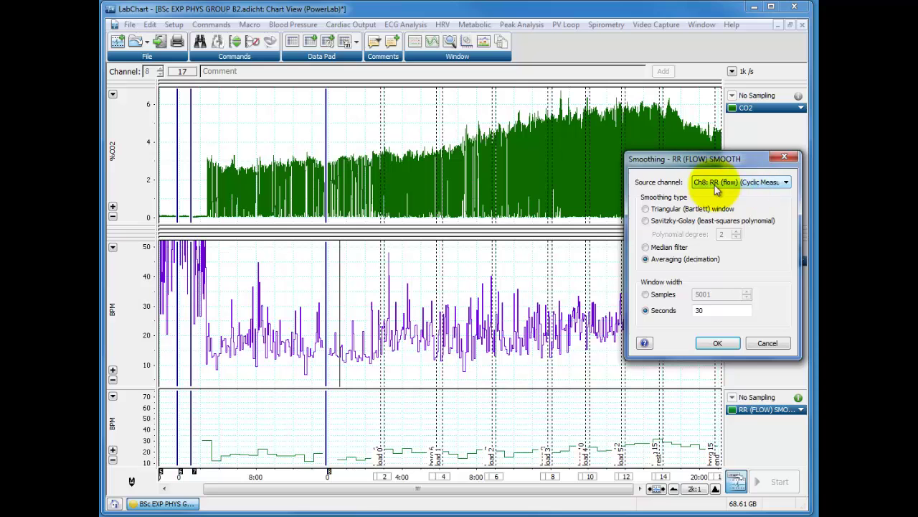
click(716, 343)
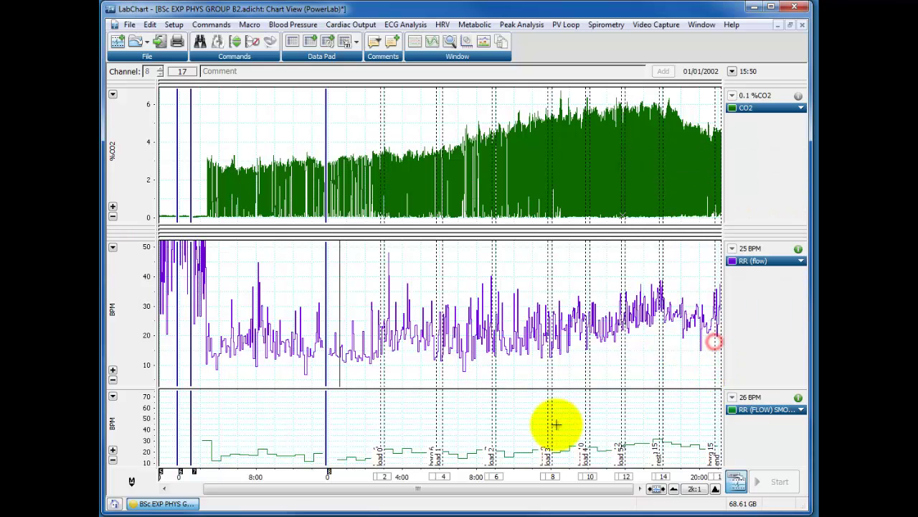
click(114, 396)
click(118, 406)
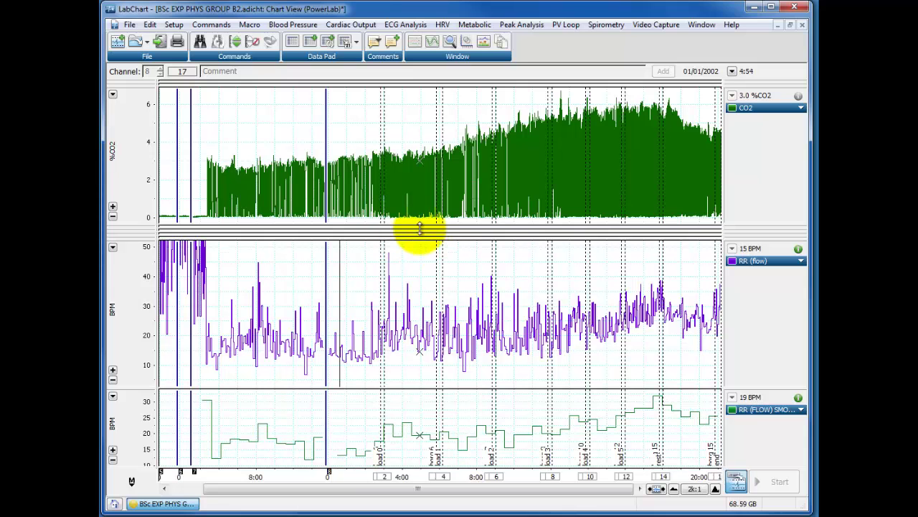
- Make CO2 taller, then lay out all nine channels, Flow through RR (FLOW) SMOOTH, equally
drag(420, 224, 419, 244)
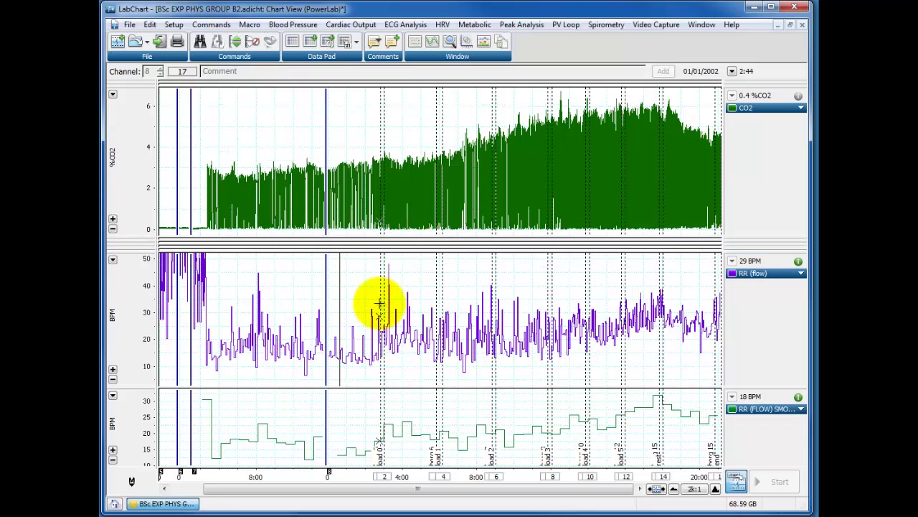
double_click(386, 248)
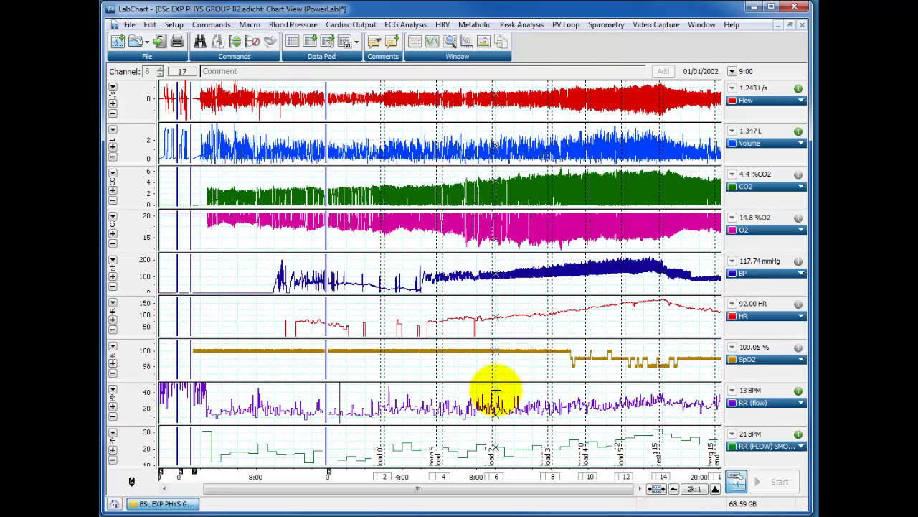